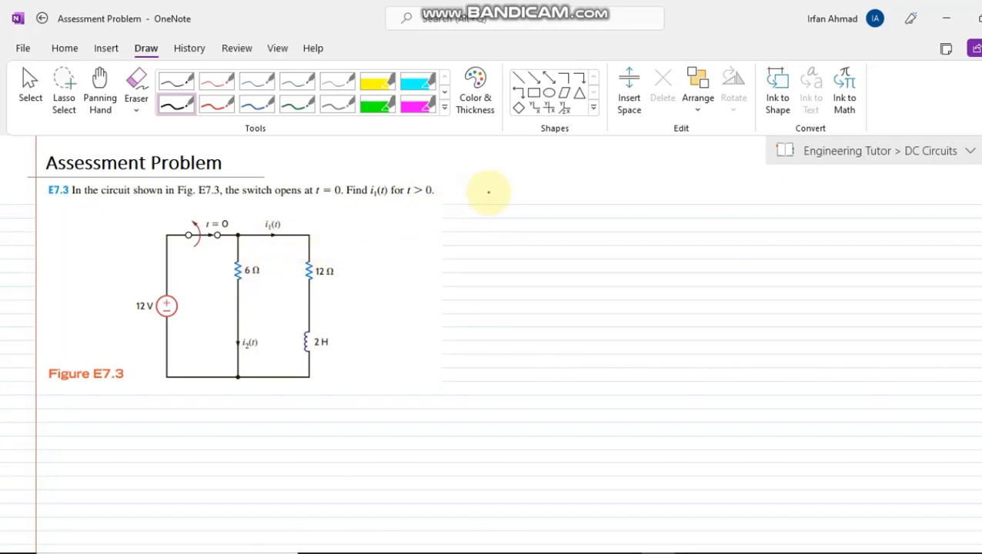
Write an underlined 't<0 :-' heading and begin the circuit with the source, top wire and first resistor
mouse_move(486, 185)
left_mouse_down()
mouse_move(507, 199)
mouse_move(522, 190)
mouse_move(543, 196)
left_mouse_up()
left_click_drag(480, 211, 507, 210)
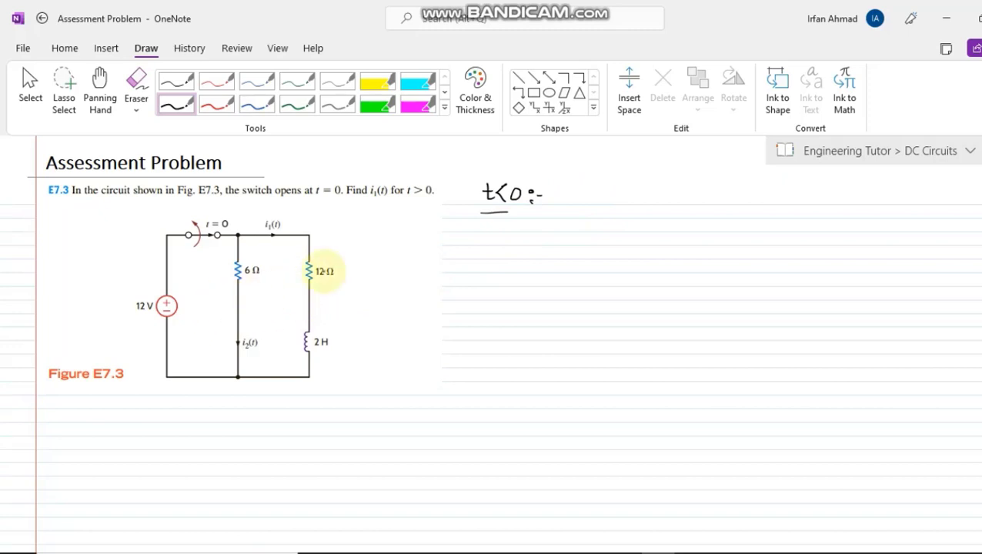
mouse_move(660, 227)
left_mouse_down()
mouse_move(595, 232)
mouse_move(591, 267)
mouse_move(591, 257)
mouse_move(607, 259)
mouse_move(597, 275)
mouse_move(593, 253)
mouse_move(599, 325)
left_mouse_up()
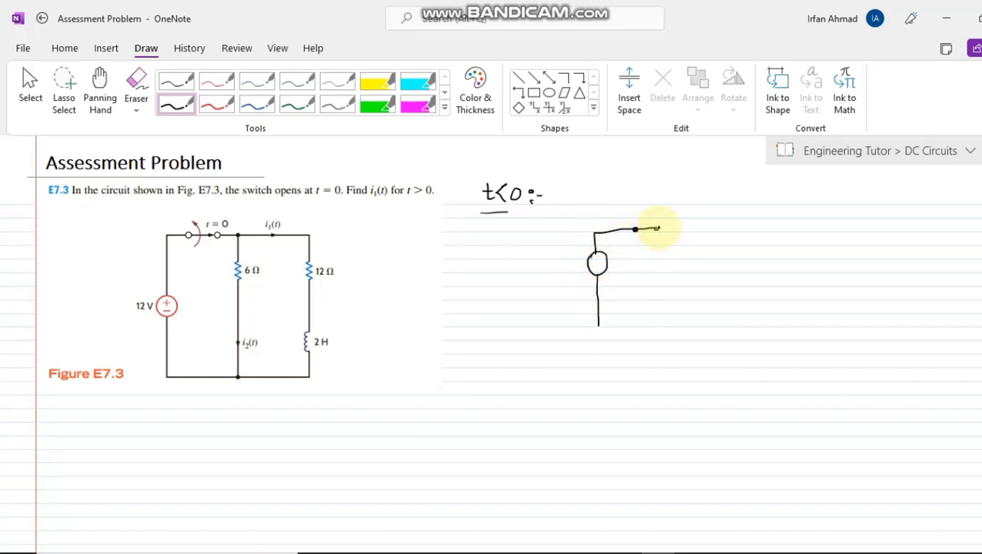
mouse_move(670, 230)
left_mouse_down()
mouse_move(696, 230)
mouse_move(697, 329)
left_mouse_up()
Close the bottom wire and add the right-hand resistor branch to the sketch
left_click_drag(598, 323, 695, 326)
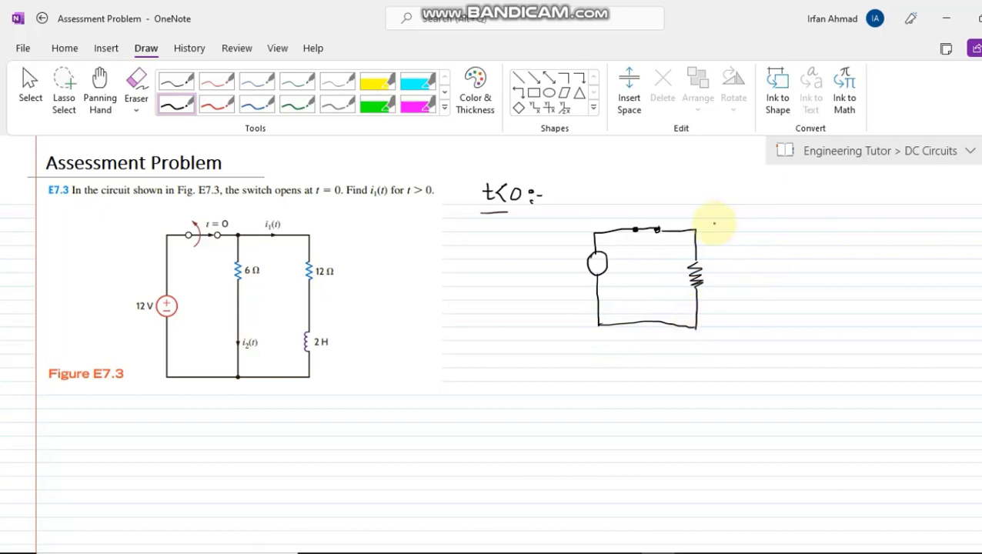
mouse_move(695, 230)
left_mouse_down()
mouse_move(754, 223)
mouse_move(760, 244)
mouse_move(749, 248)
mouse_move(764, 250)
mouse_move(764, 291)
left_mouse_up()
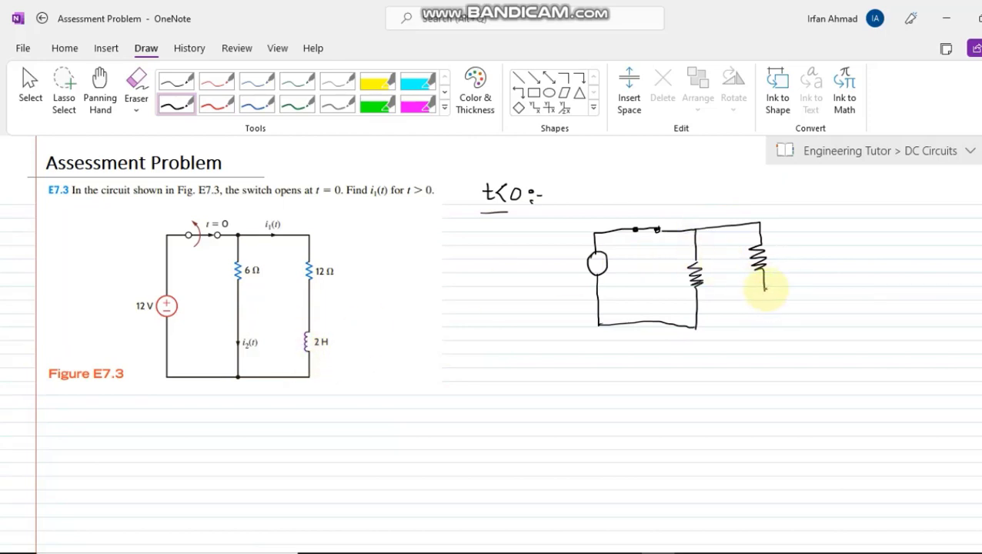
left_click_drag(764, 288, 767, 316)
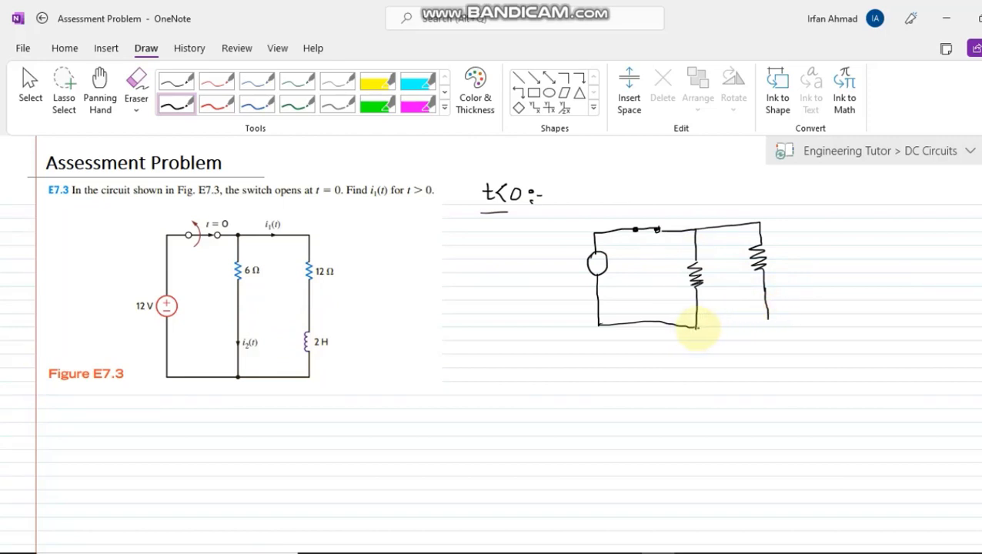
left_click_drag(704, 325, 755, 326)
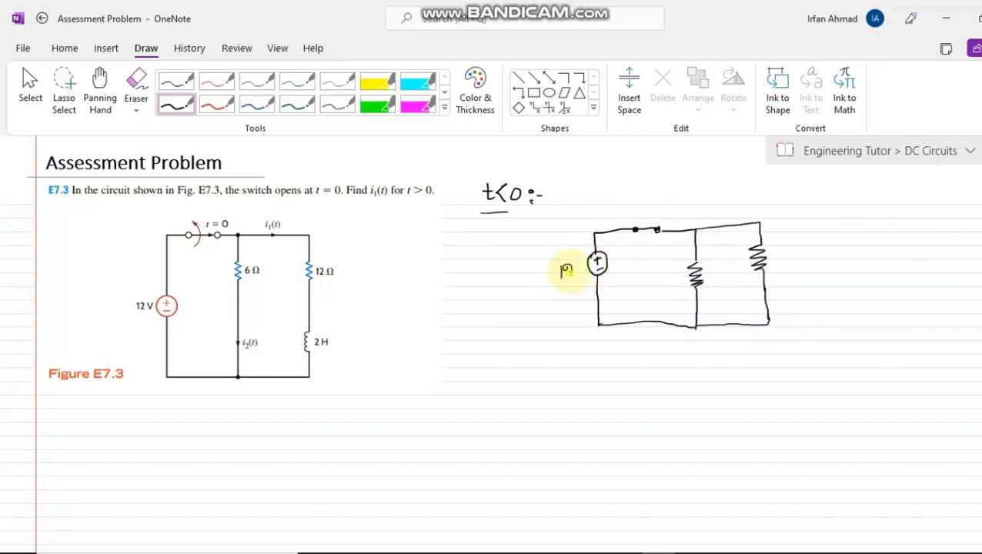
Label the source 12V, the middle resistor 6Ω and the right resistor 12Ω
left_click_drag(571, 263, 581, 263)
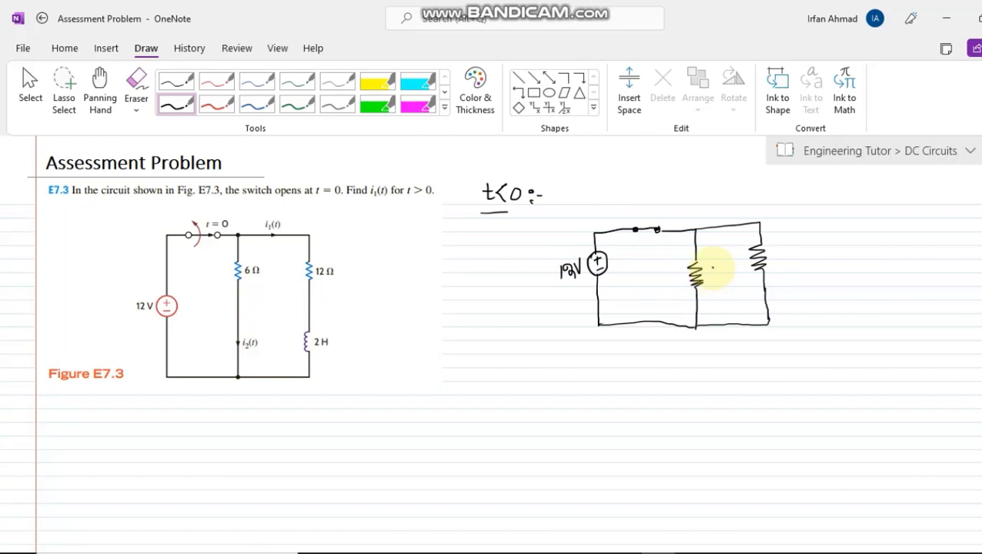
left_click_drag(723, 271, 730, 280)
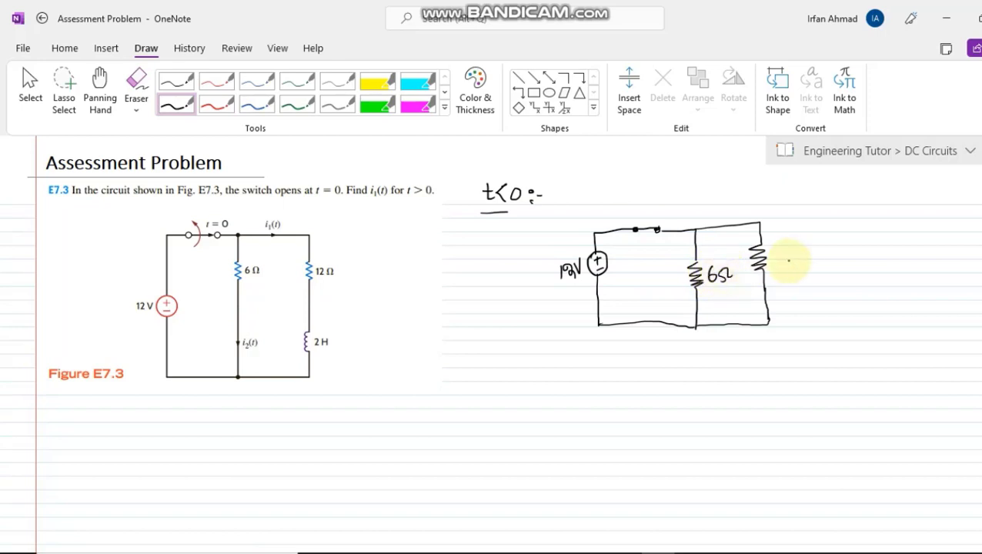
left_click_drag(776, 252, 777, 266)
mouse_move(780, 255)
left_mouse_down()
mouse_move(805, 252)
mouse_move(812, 265)
left_mouse_up()
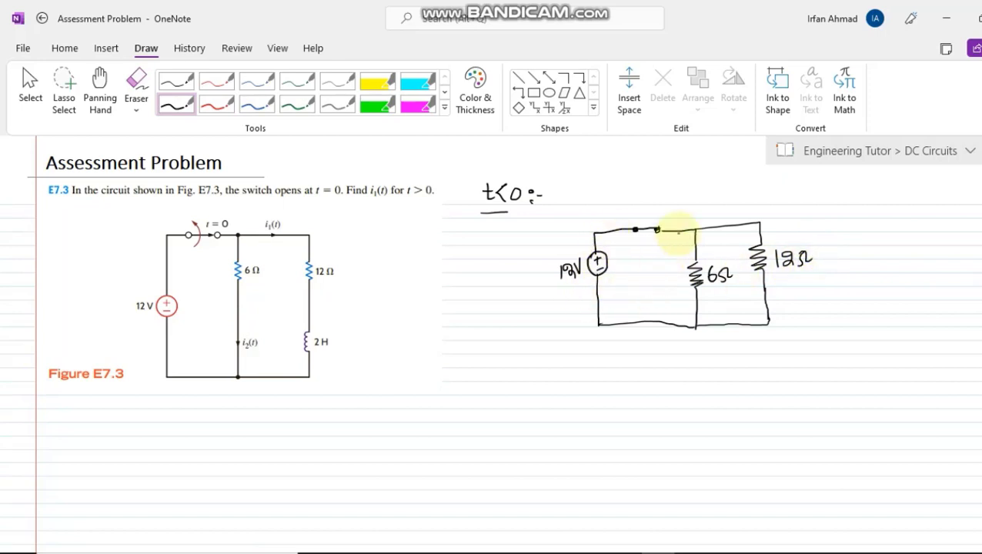
Dot the top, bottom and bottom-right junctions and label the 12Ω branch current i1(t)
left_click(695, 230)
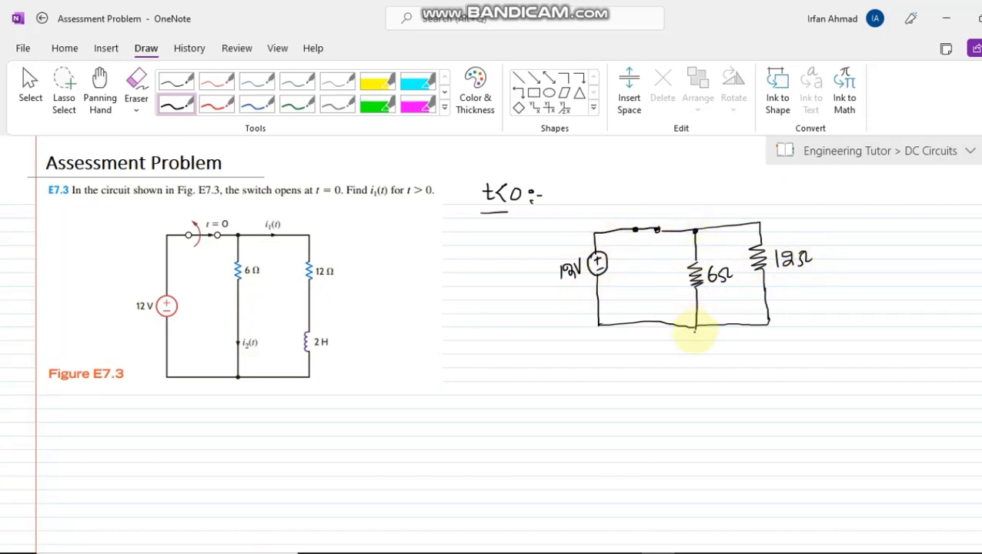
left_click(696, 324)
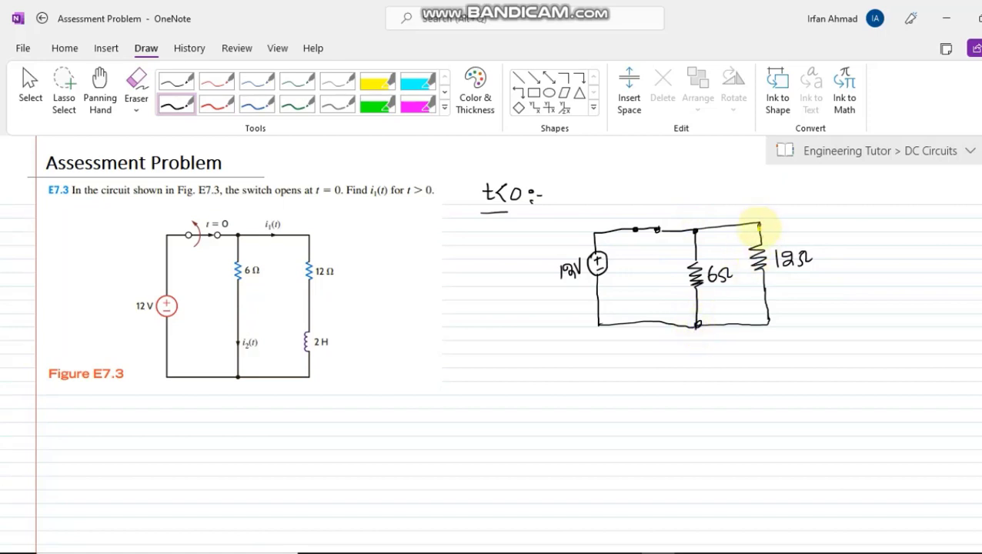
left_click(770, 320)
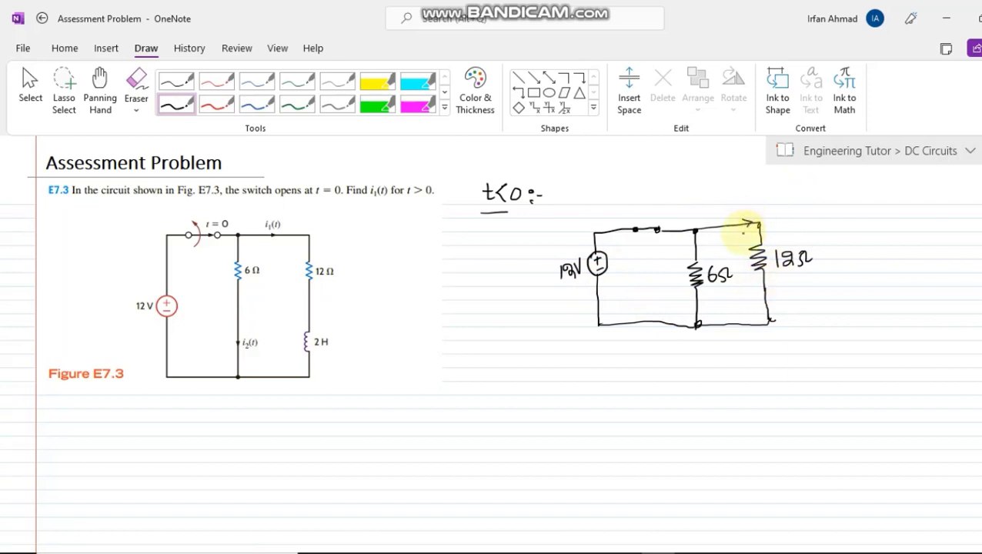
mouse_move(763, 200)
left_mouse_down()
mouse_move(763, 209)
mouse_move(796, 206)
left_mouse_up()
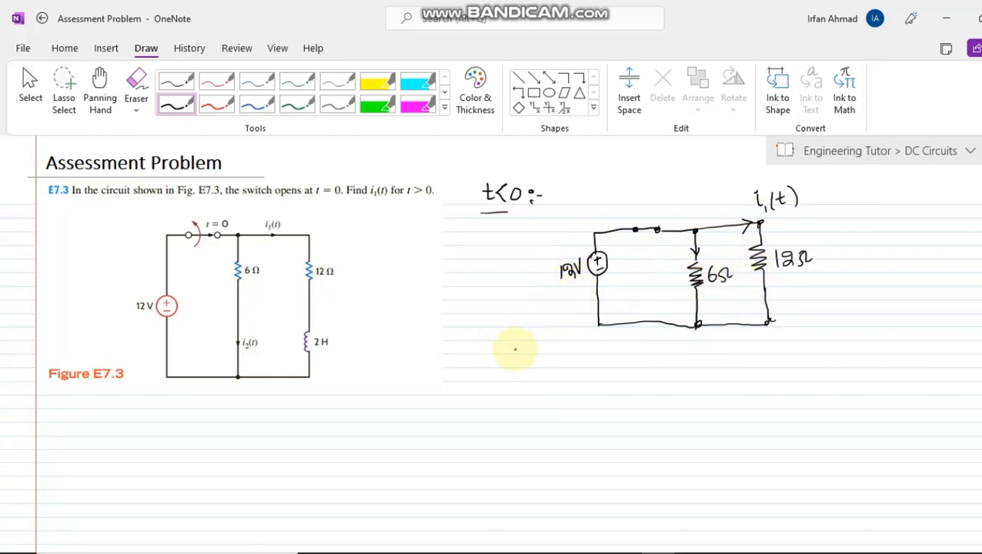
Handwrite 'i1(t) = 12/12 = 1A = i1(0)' beneath the t<0 circuit sketch
left_click(498, 339)
mouse_move(500, 346)
left_mouse_down()
mouse_move(542, 360)
mouse_move(593, 348)
mouse_move(566, 347)
mouse_move(580, 350)
mouse_move(577, 383)
mouse_move(606, 355)
left_mouse_up()
left_click(514, 348)
left_click(563, 347)
left_click(568, 372)
left_click(578, 373)
left_click_drag(595, 360, 636, 358)
left_click(640, 352)
left_click(639, 366)
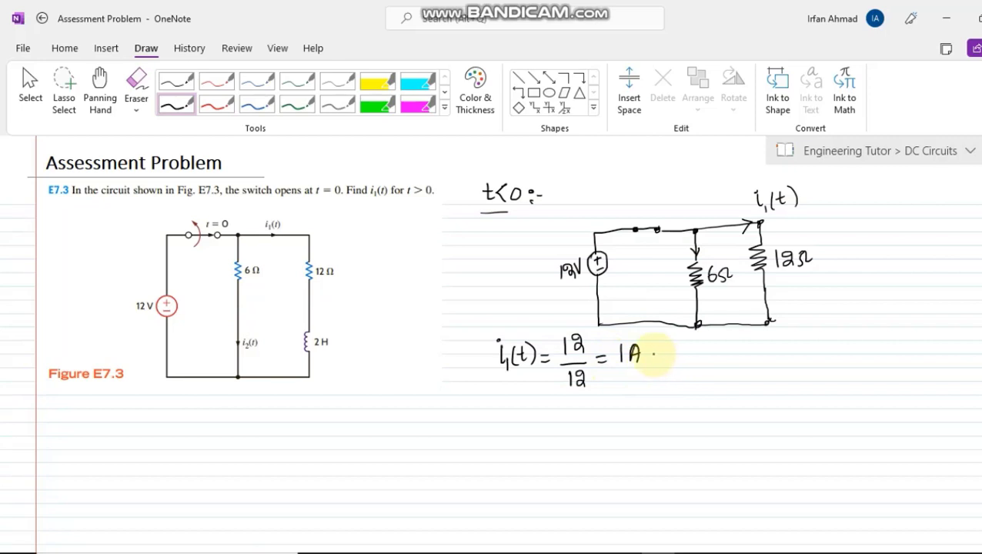
left_click_drag(651, 359, 692, 367)
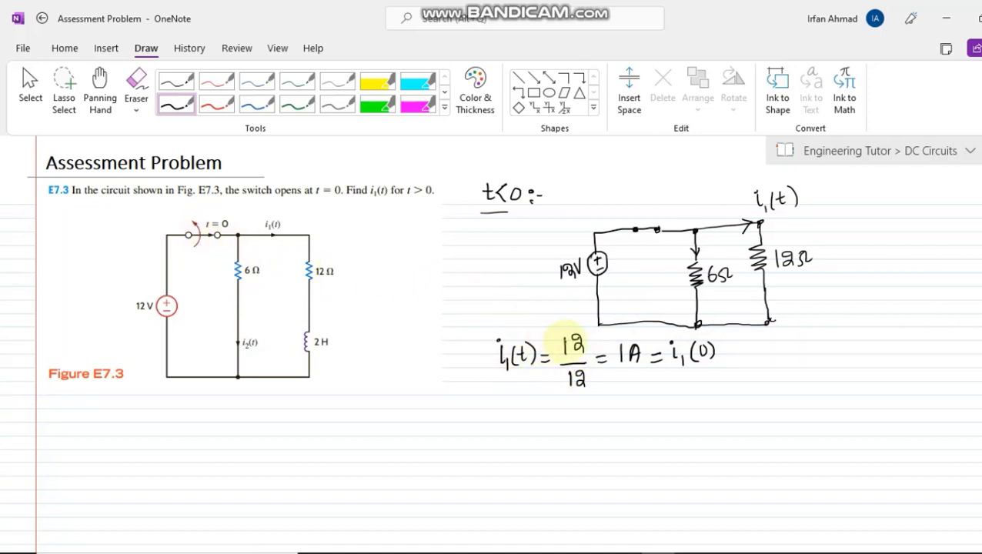
left_click(100, 88)
Pan the page up and handwrite an underlined 't>0 :-' heading below Figure E7.3
left_click_drag(402, 338, 357, 273)
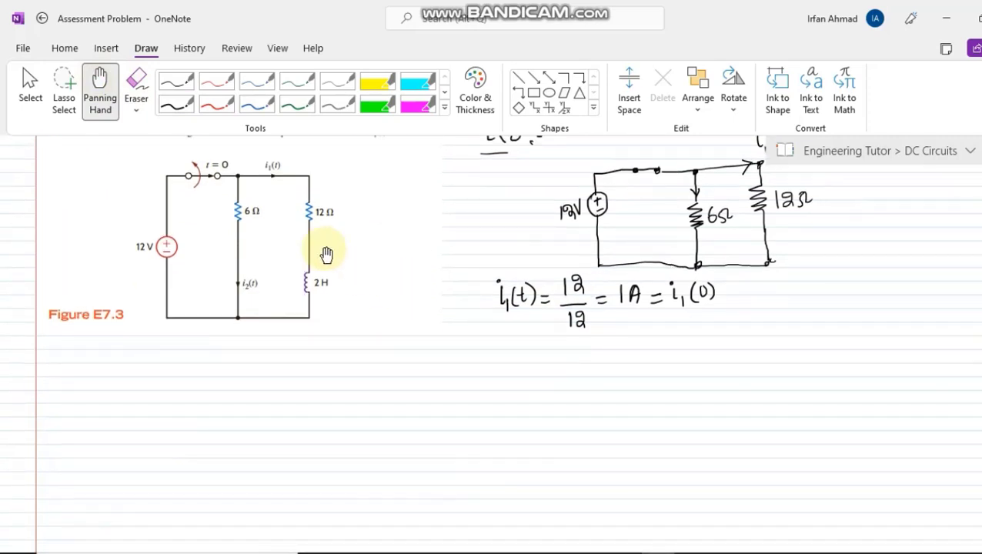
left_click(175, 103)
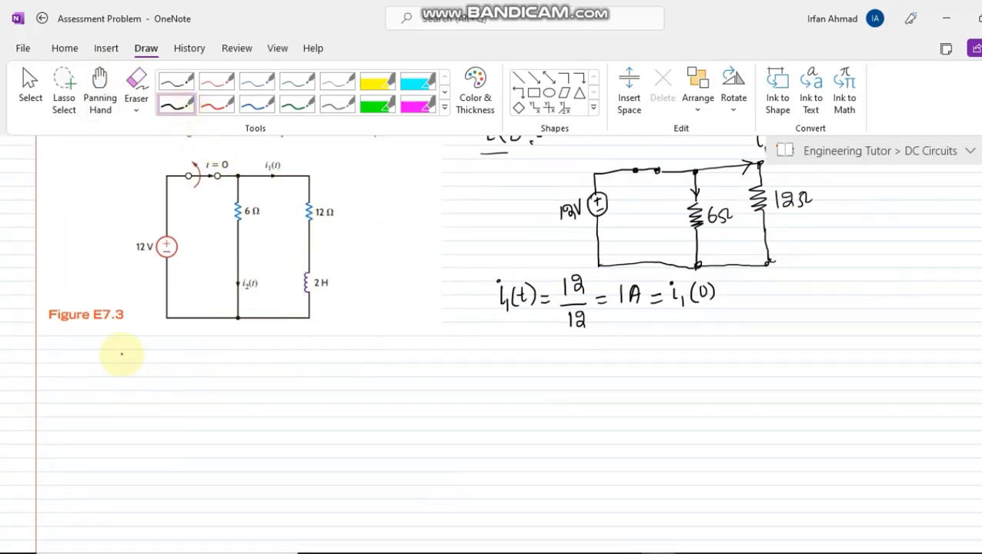
left_click_drag(125, 345, 131, 357)
left_click_drag(121, 350, 179, 354)
left_click_drag(131, 379, 169, 367)
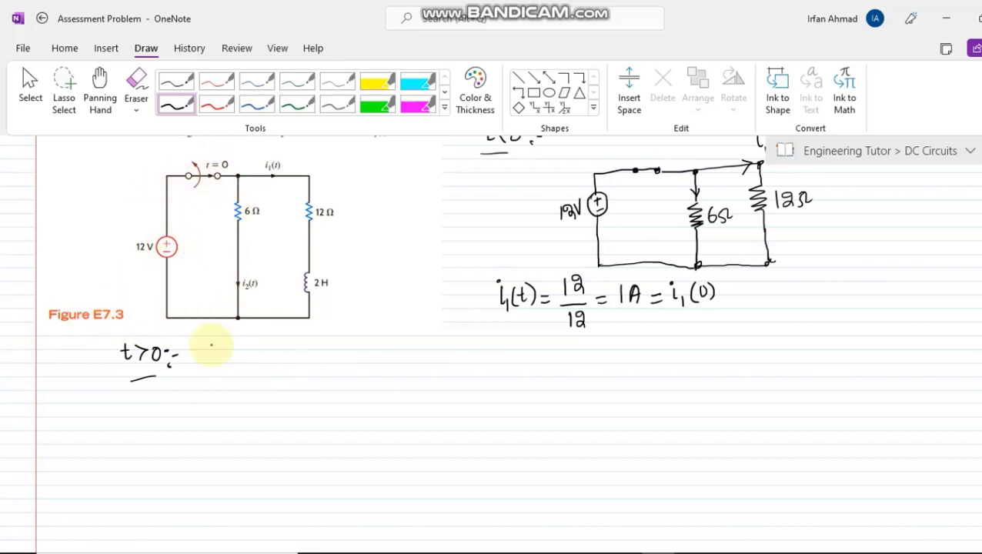
Draw the t>0 loop with left and right branches joined at top and bottom
mouse_move(302, 351)
left_mouse_down()
mouse_move(278, 351)
mouse_move(271, 435)
left_mouse_up()
mouse_move(299, 350)
left_mouse_down()
mouse_move(351, 350)
mouse_move(351, 399)
mouse_move(364, 413)
left_mouse_up()
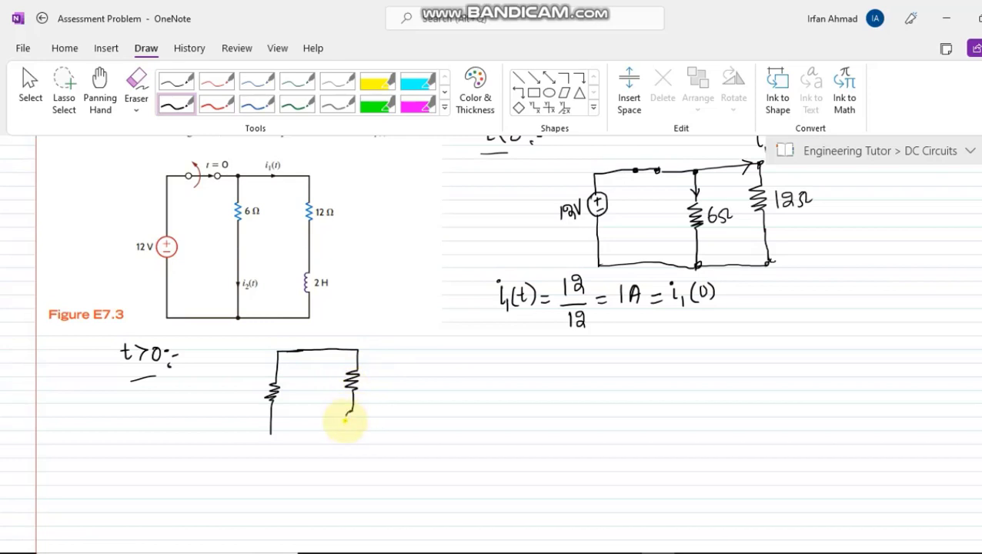
left_click_drag(350, 436, 352, 458)
mouse_move(271, 431)
left_mouse_down()
mouse_move(269, 449)
mouse_move(351, 458)
left_mouse_up()
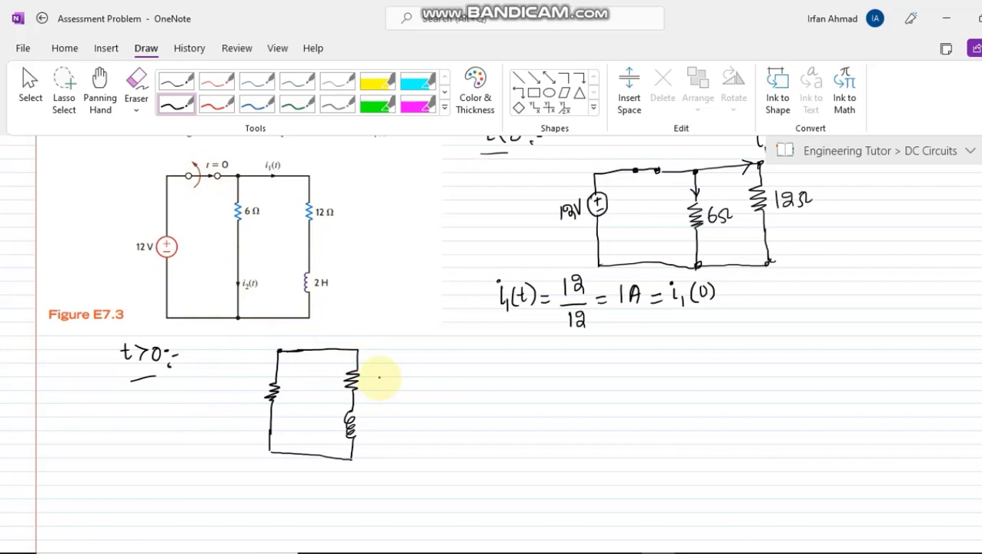
Label the loop 12Ω, 6Ω and 2H, and mark current i2(t) with an arrow
left_click_drag(393, 375, 397, 378)
mouse_move(244, 386)
left_mouse_down()
mouse_move(239, 396)
mouse_move(262, 396)
left_mouse_up()
left_click_drag(265, 419, 301, 433)
left_click(280, 415)
left_click_drag(298, 423, 373, 432)
left_click_drag(380, 418, 380, 425)
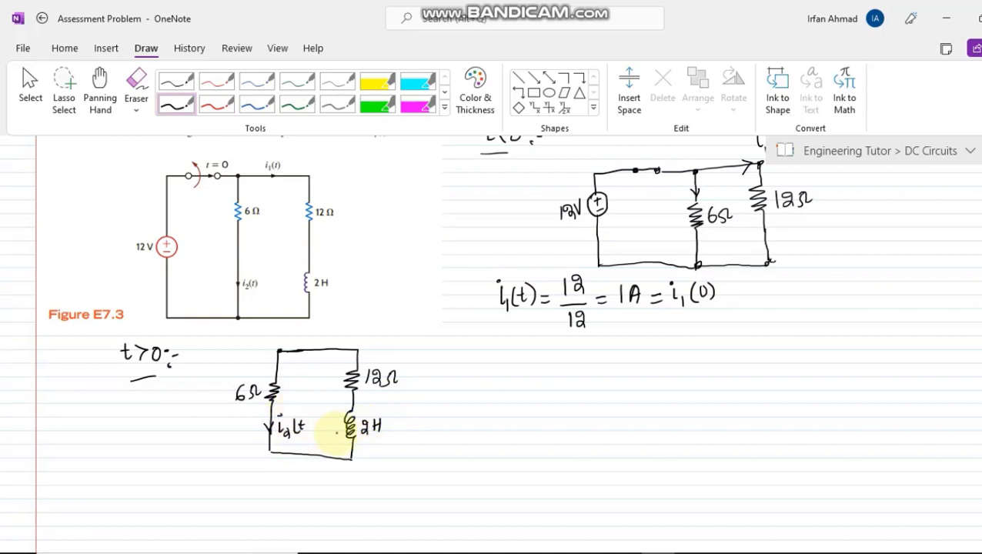